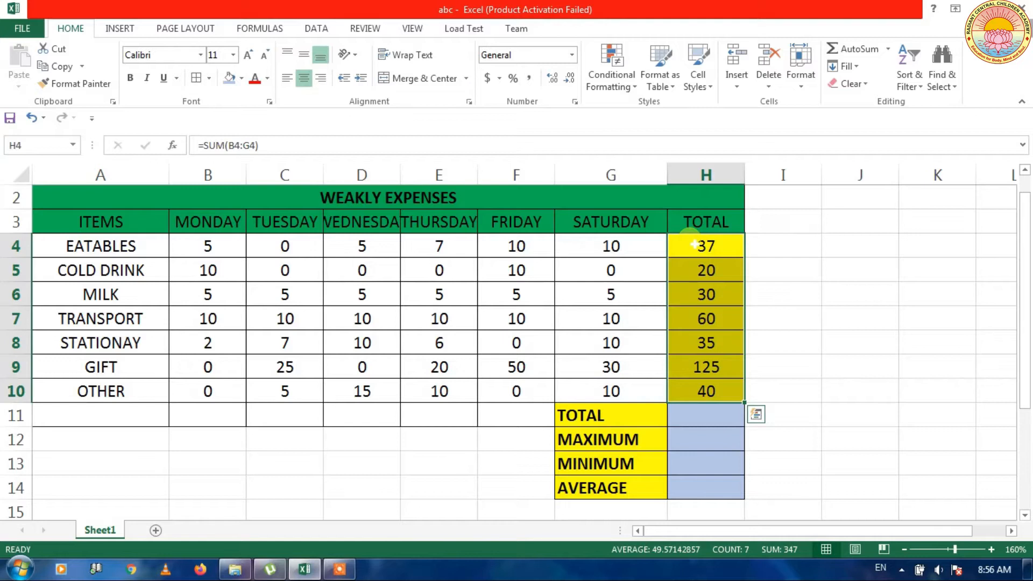
Step: Enter the formula =SUM(H4:H10) in cell H11 beside the TOTAL label
left_click(692, 418)
left_click(707, 416)
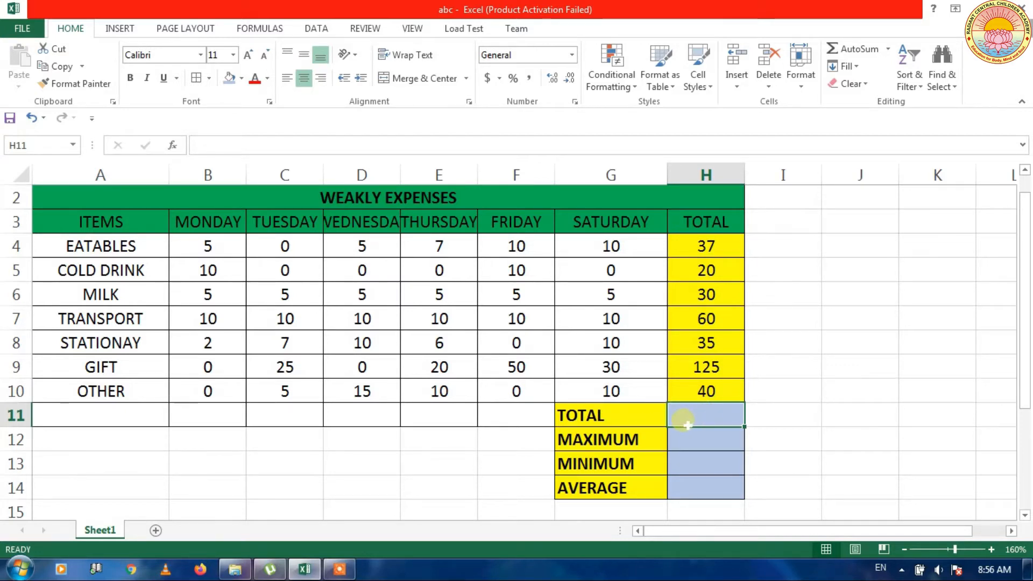
type("=")
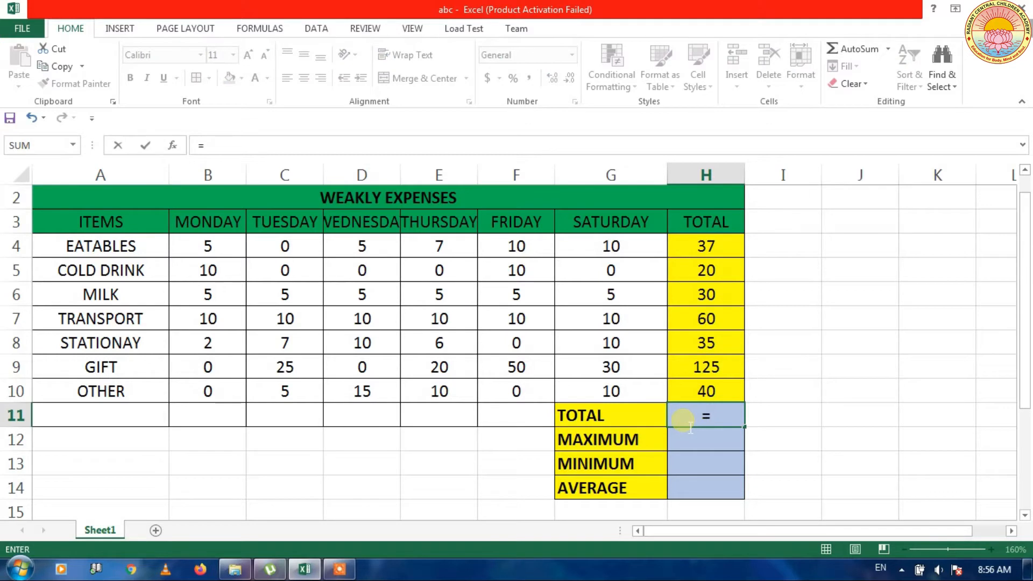
type("SUM")
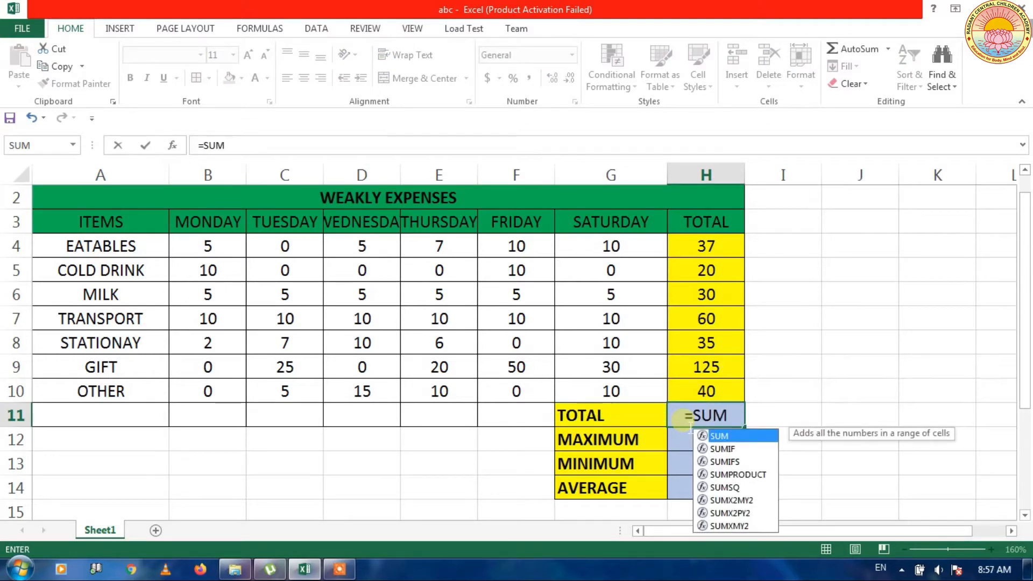
type("(")
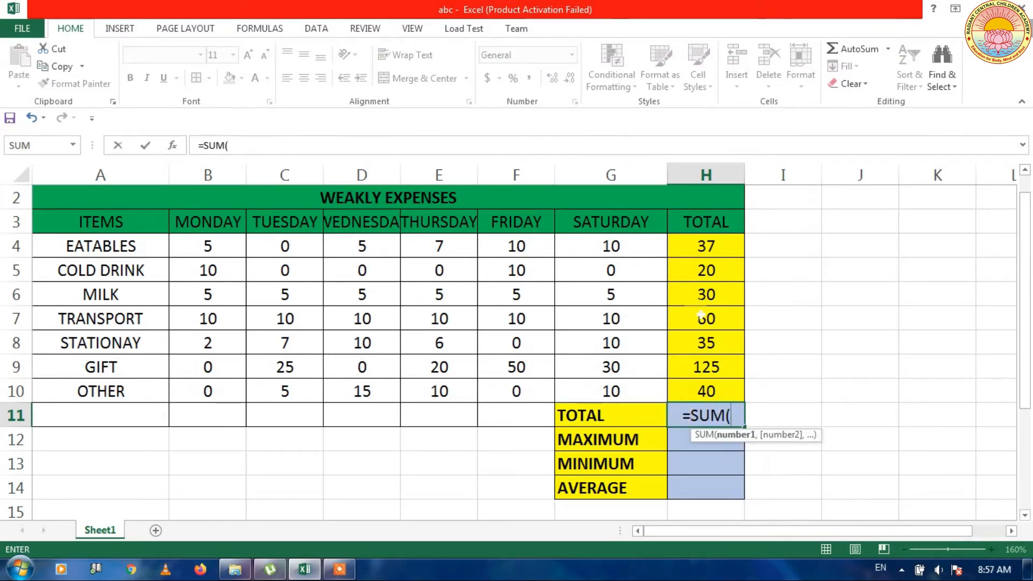
left_click(705, 249)
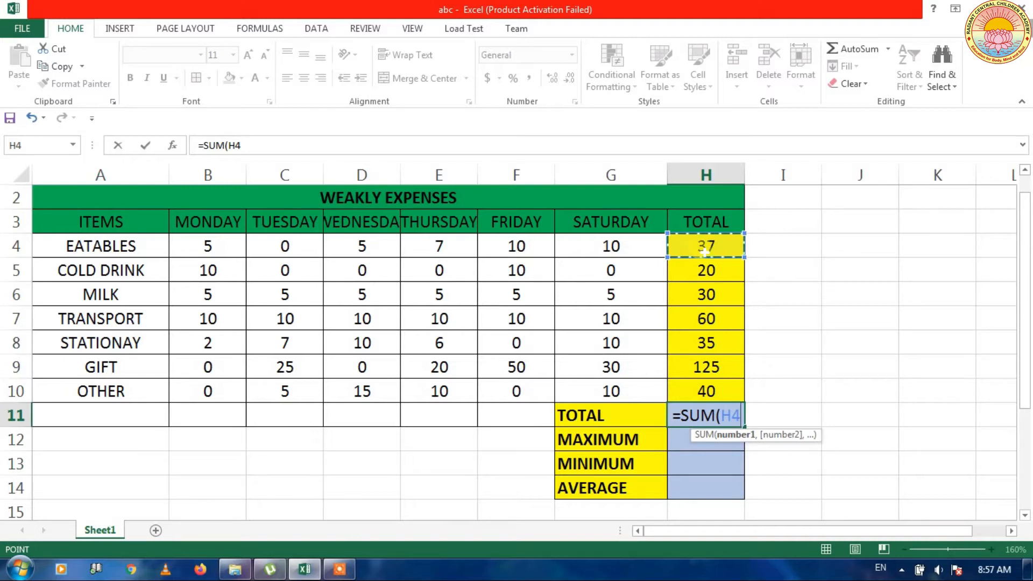
key("F8")
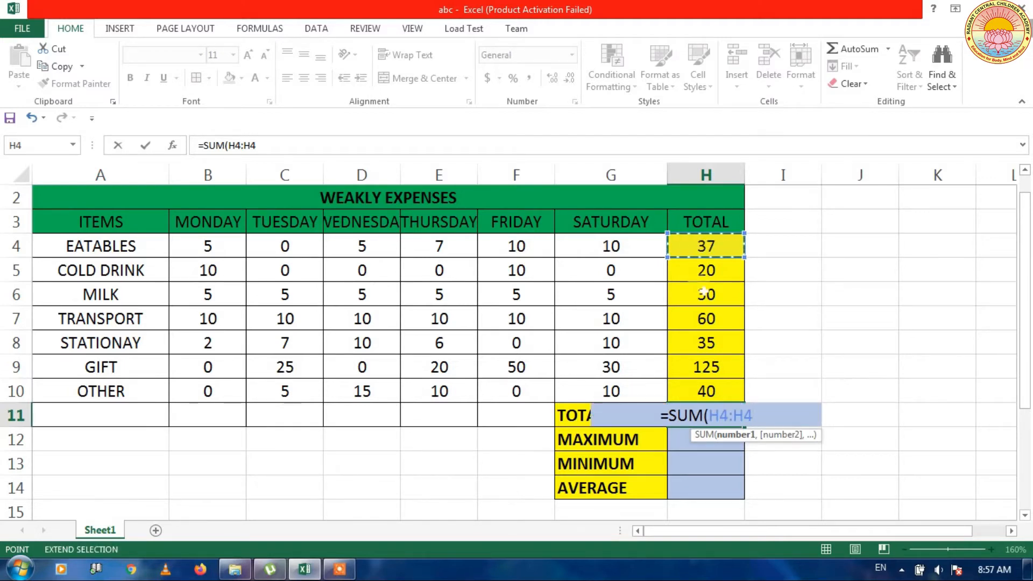
left_click(708, 397)
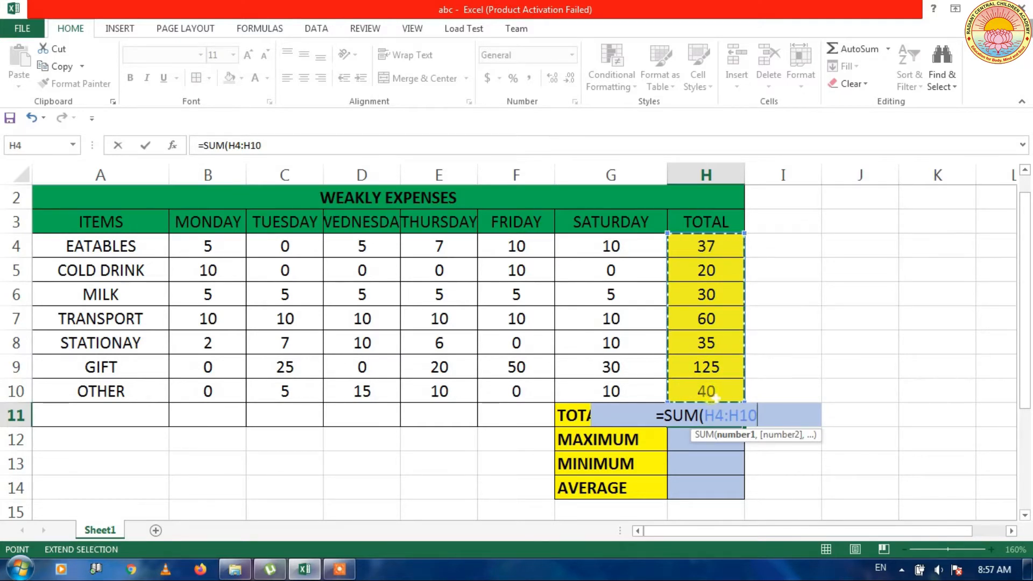
type(")")
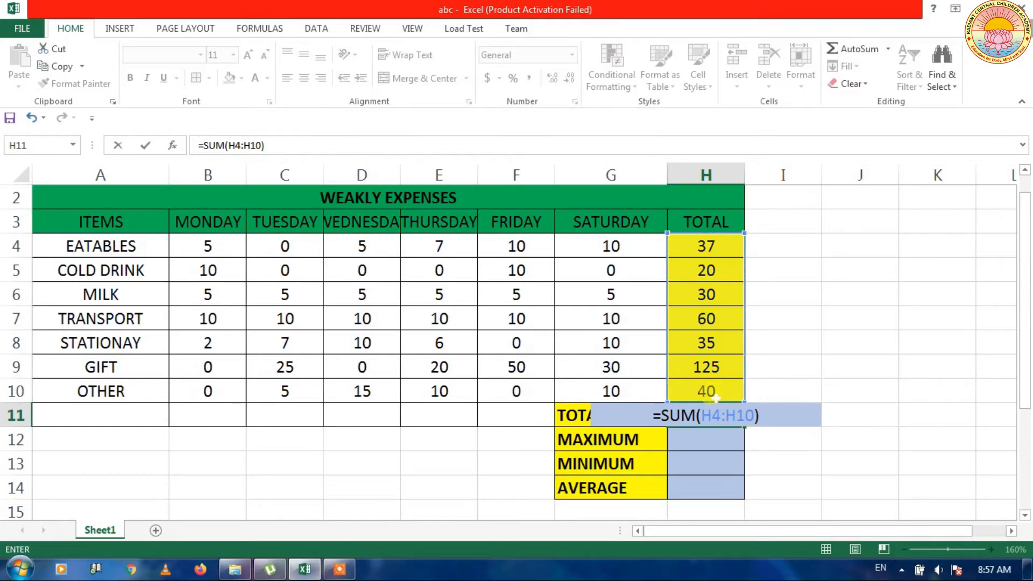
key("Return")
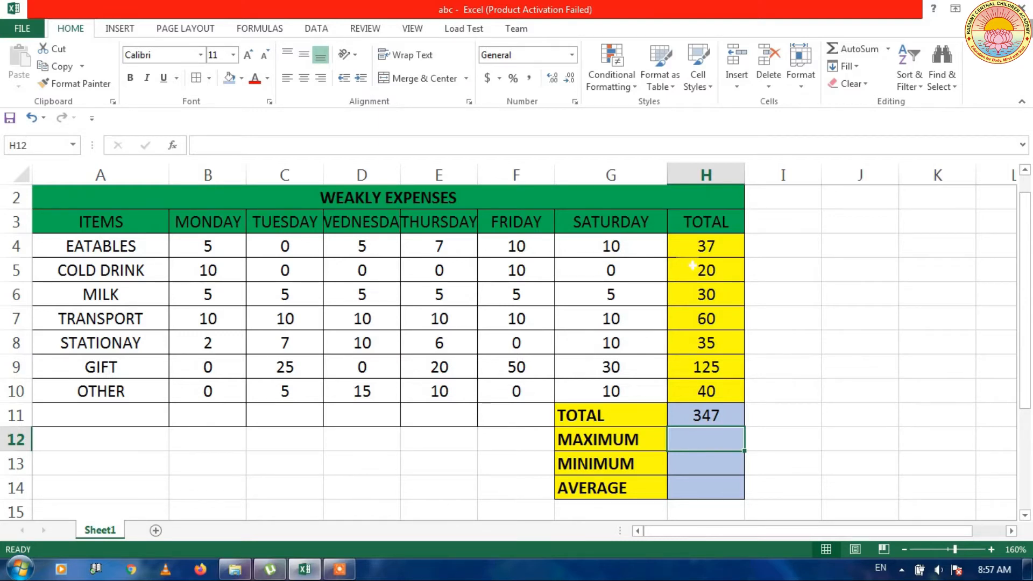
Step: Enter the formula =MAX(H4:H10) in cell H12 beside the MAXIMUM label
left_click(698, 438)
type("=")
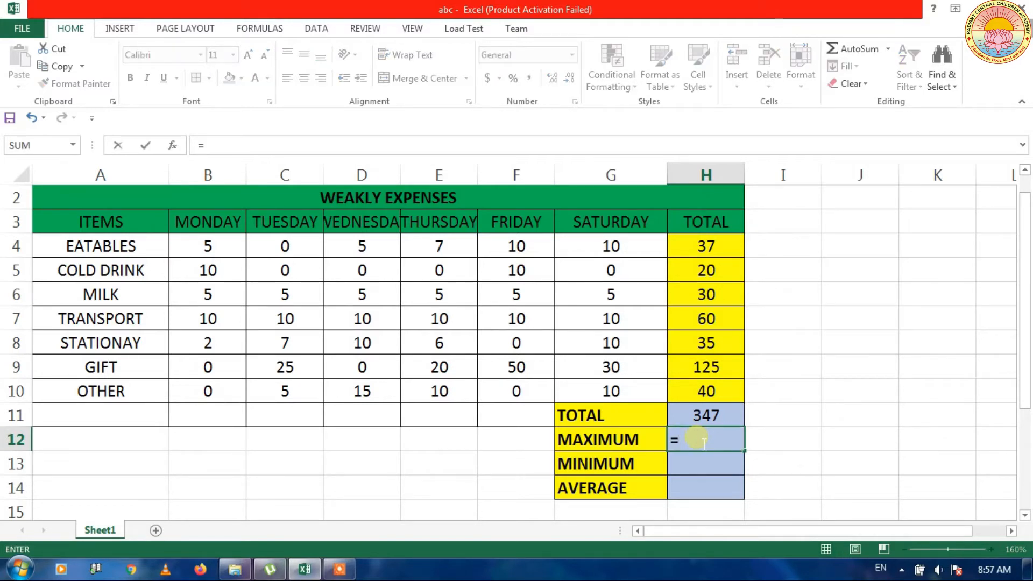
type("M")
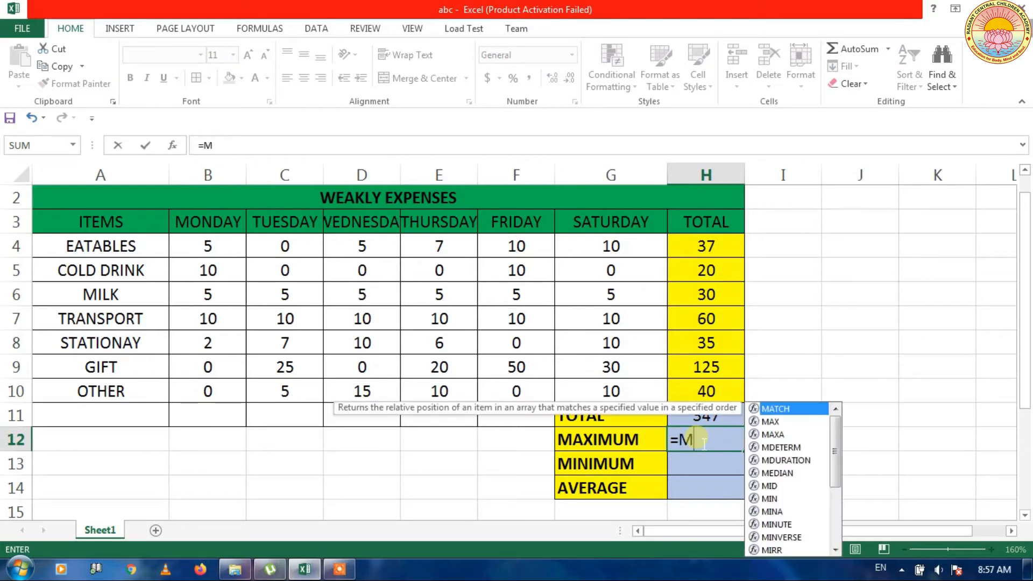
type("AX")
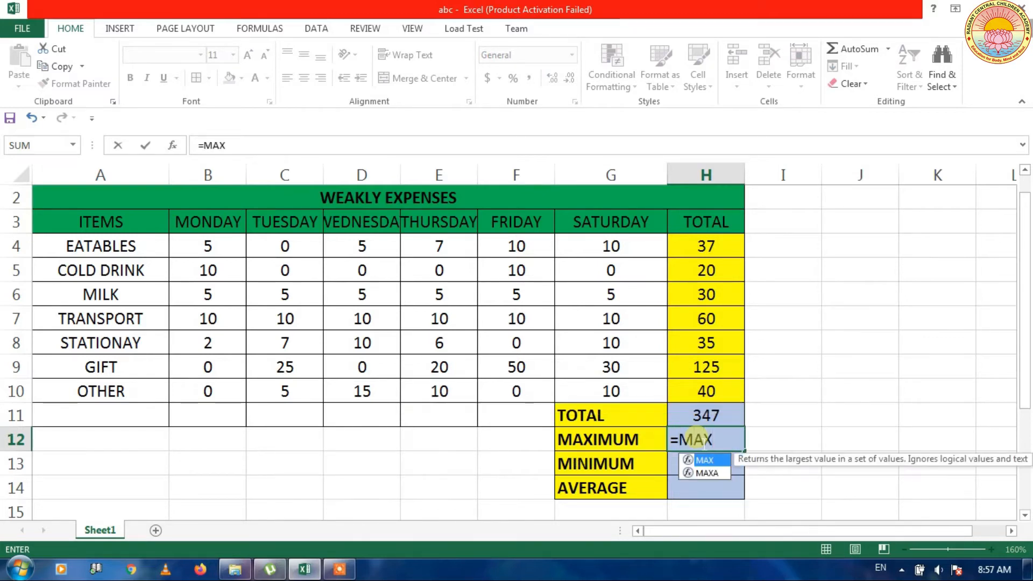
type("(")
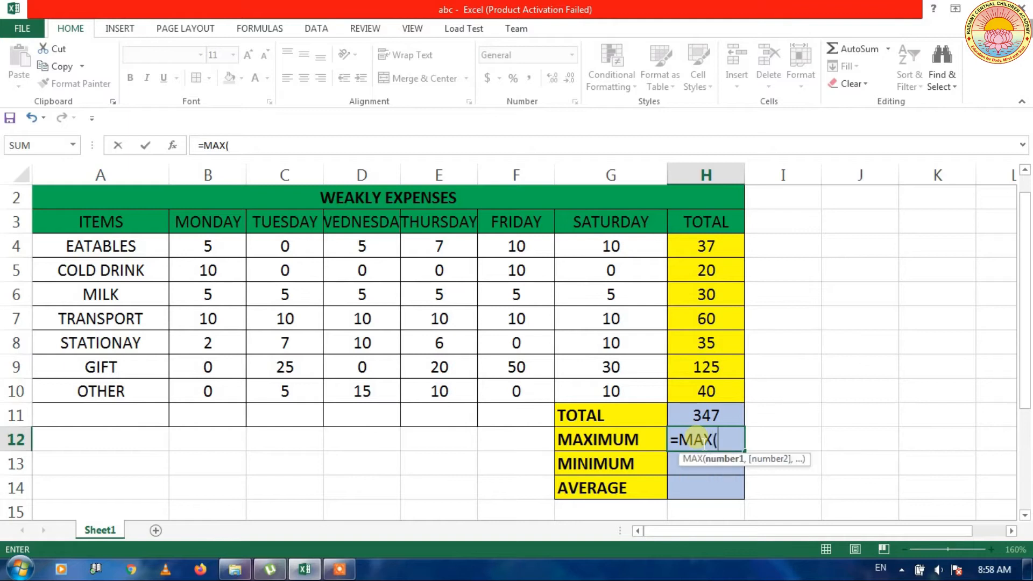
left_click(697, 251)
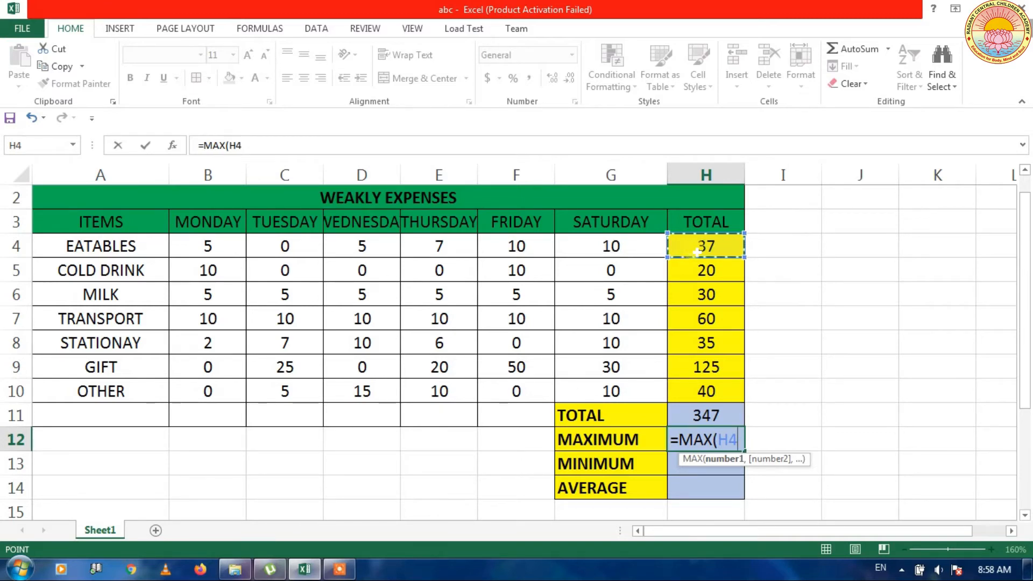
key("F8")
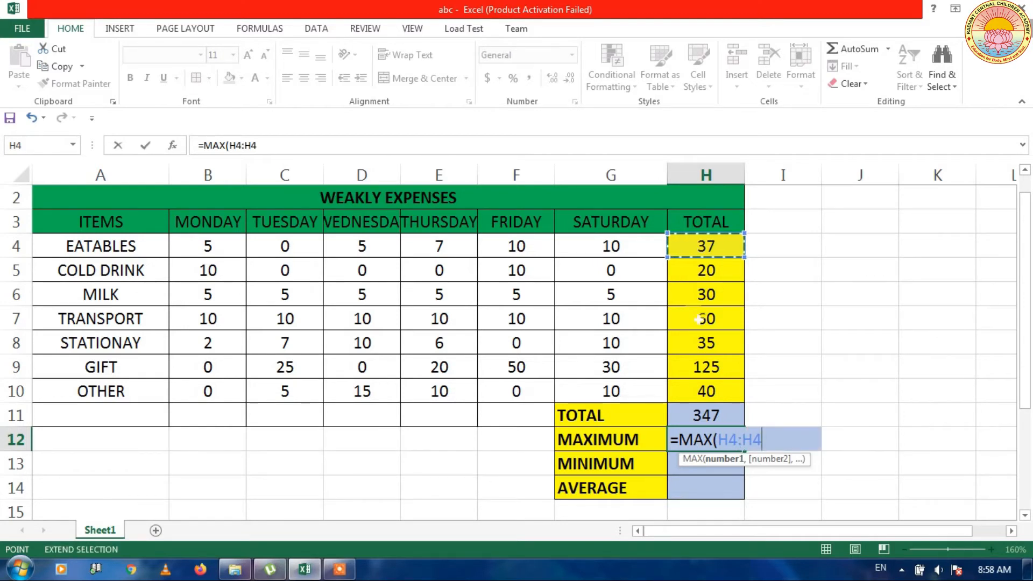
left_click(704, 398)
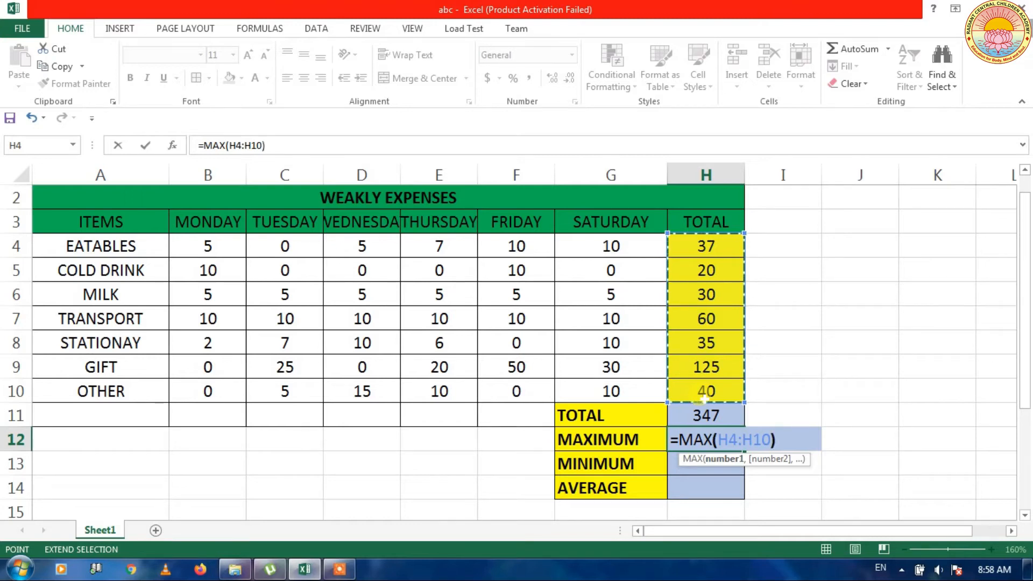
type(")")
key("Return")
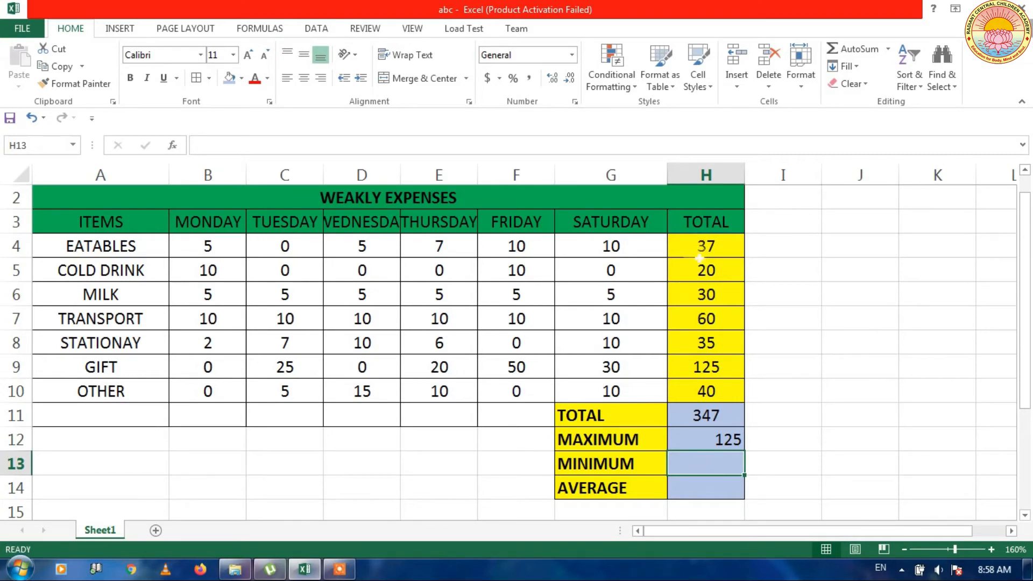
Step: Enter the formula =MIN(H4:H10) in cell H13 beside the MINIMUM label
left_click(712, 459)
type("=")
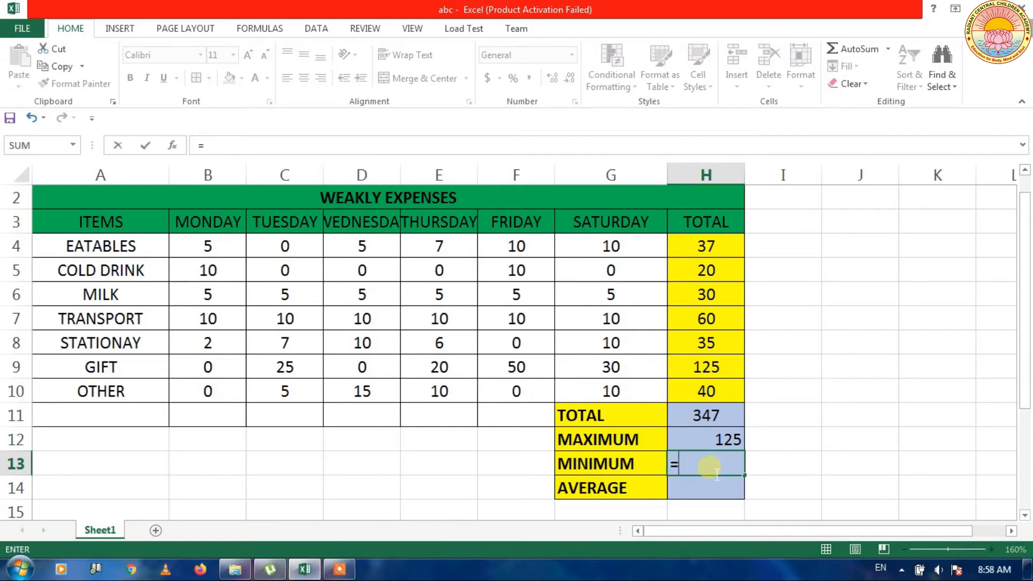
type("MI")
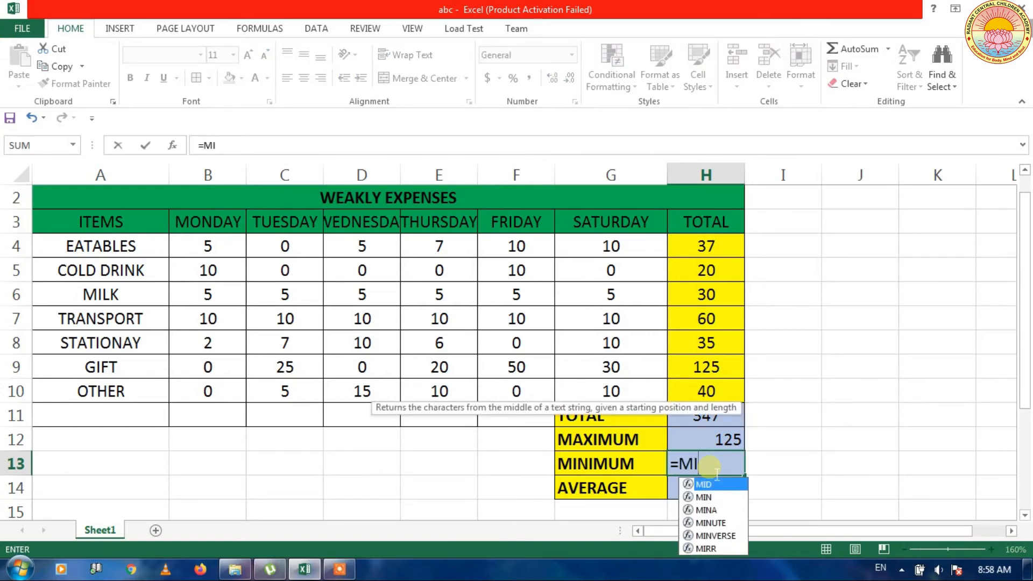
type("N(")
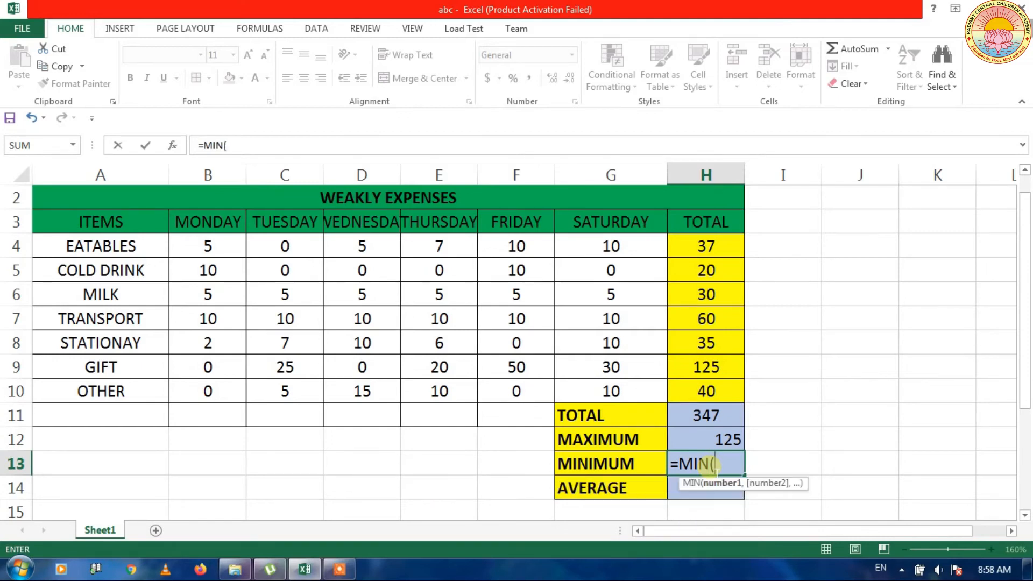
left_click(703, 250)
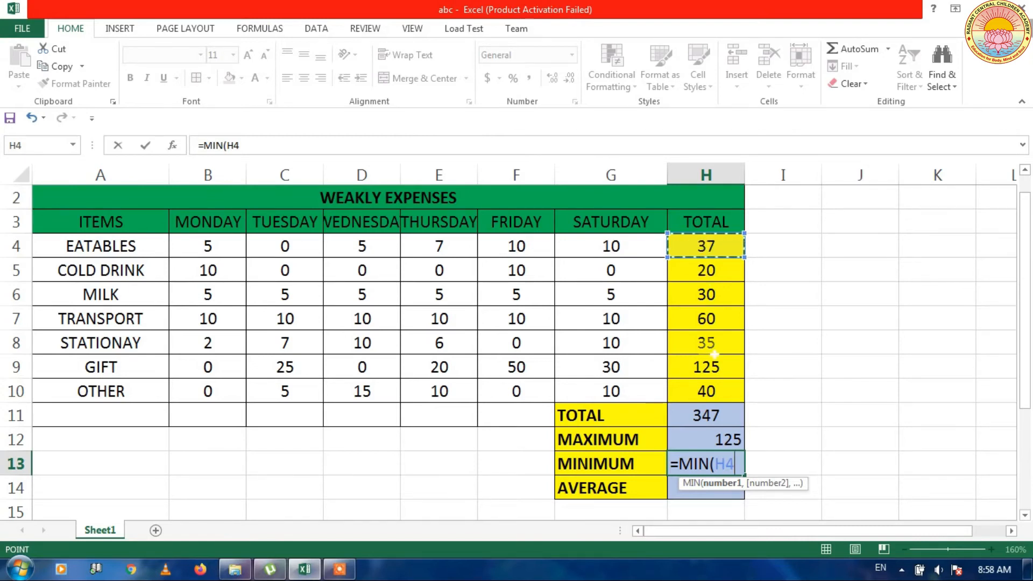
key("F8")
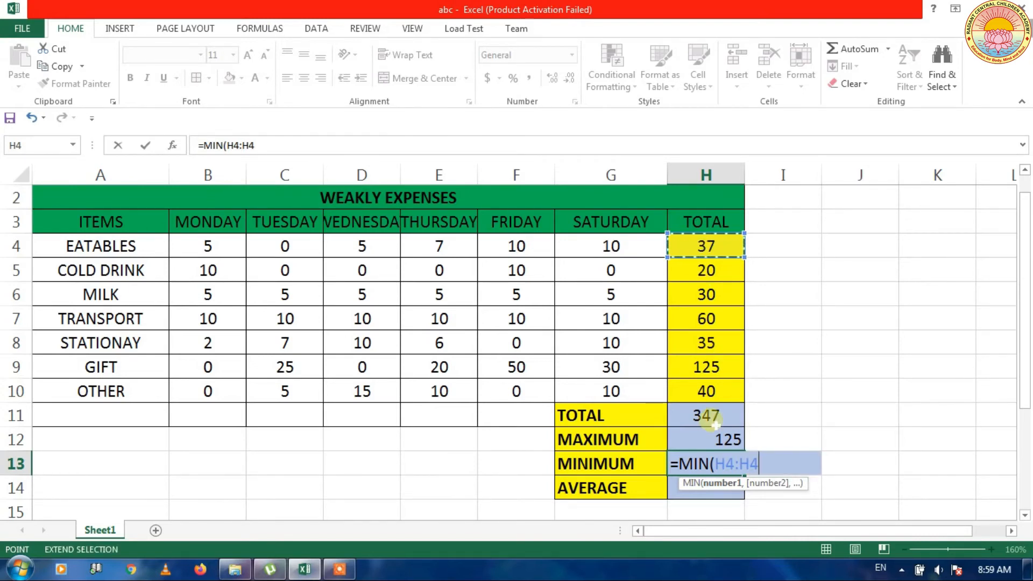
left_click(706, 397)
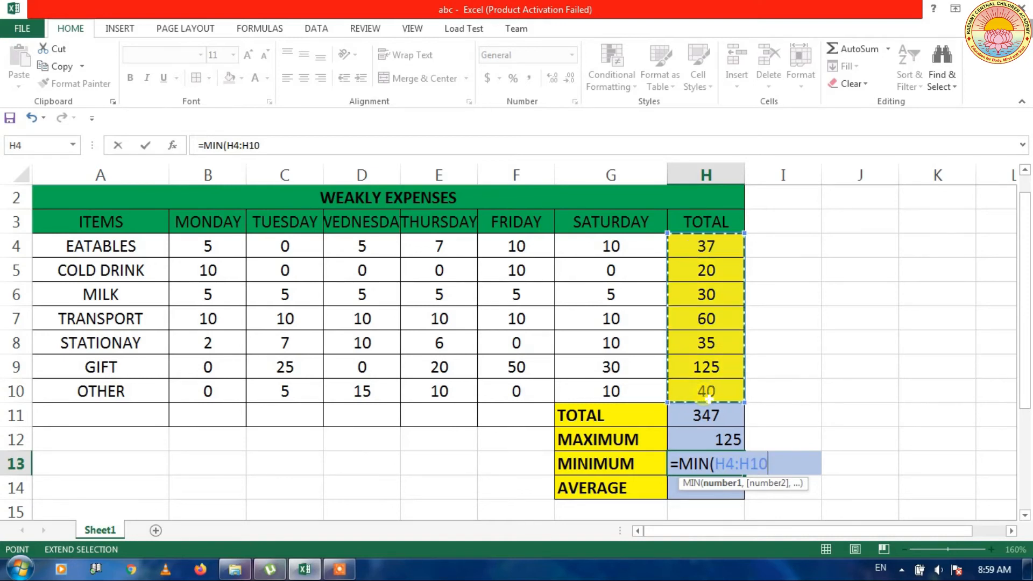
type(")")
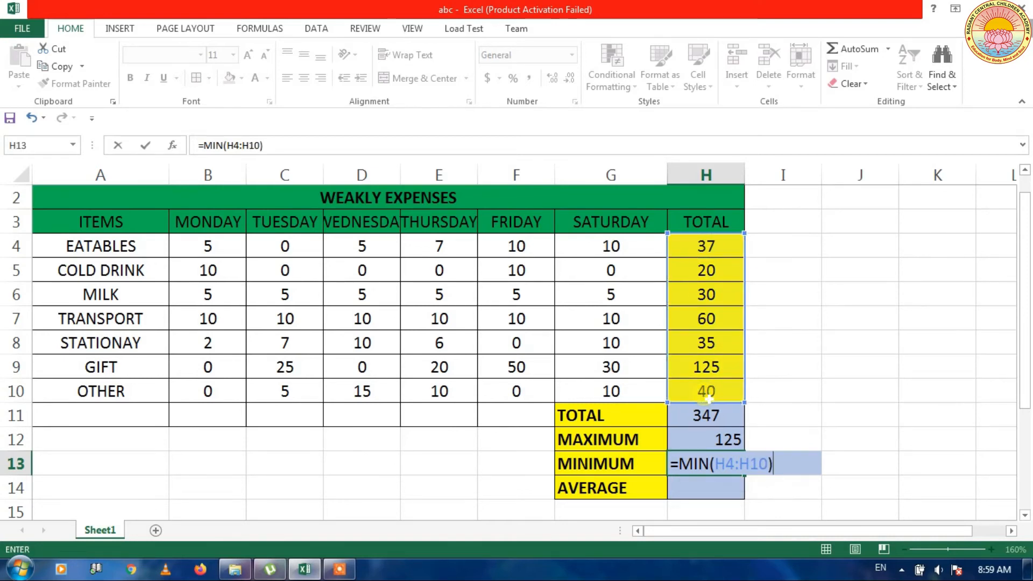
key("Return")
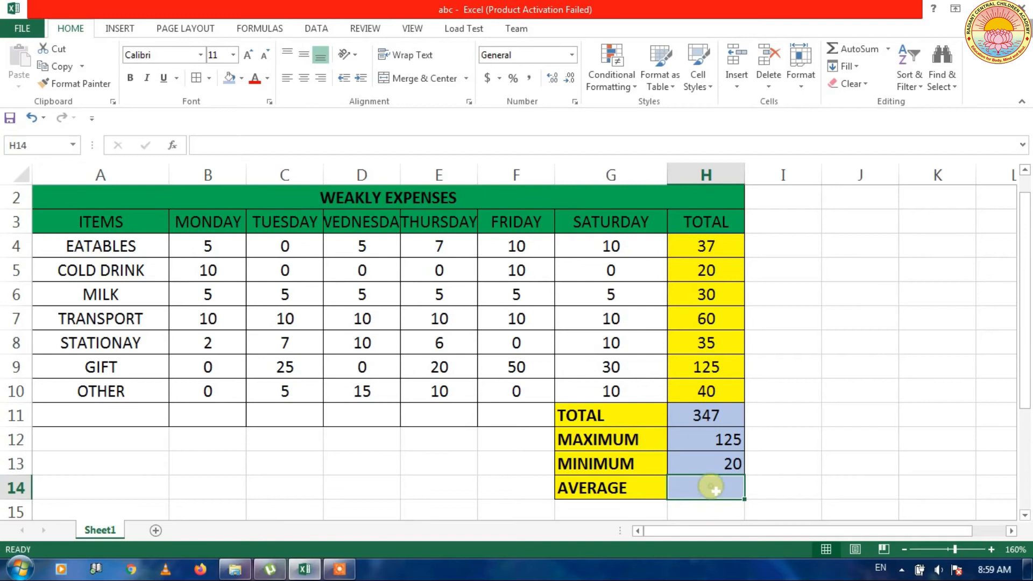
Step: Enter the formula =AVERAGE(H4:H10) in cell H14 beside the AVERAGE label
type("=")
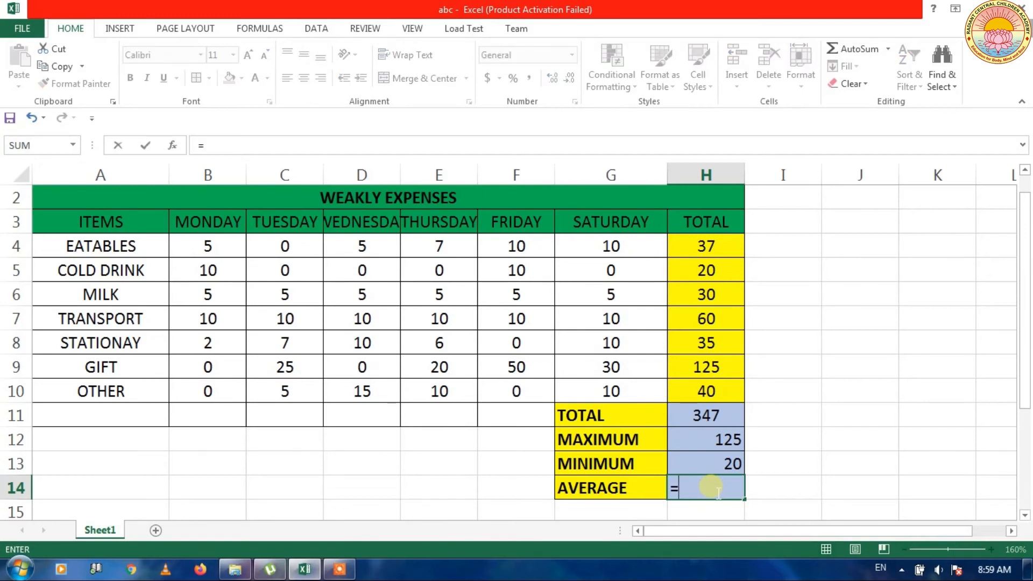
type("AV")
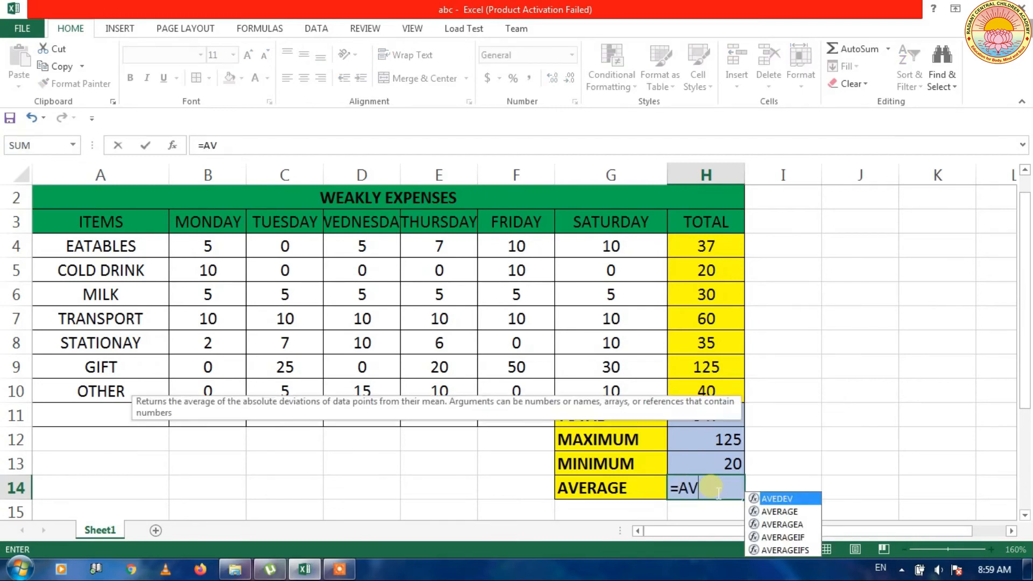
type("ER")
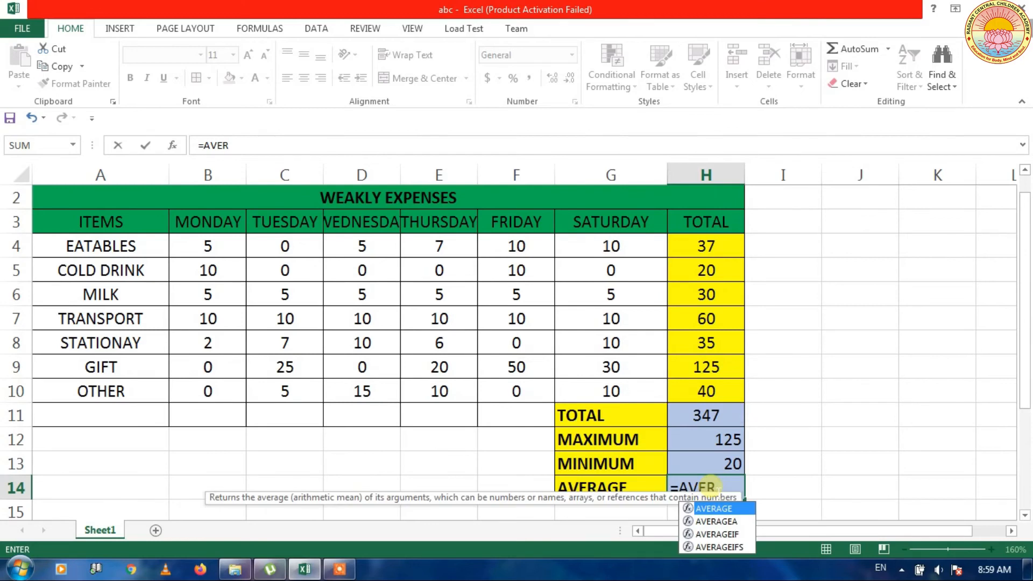
double_click(728, 510)
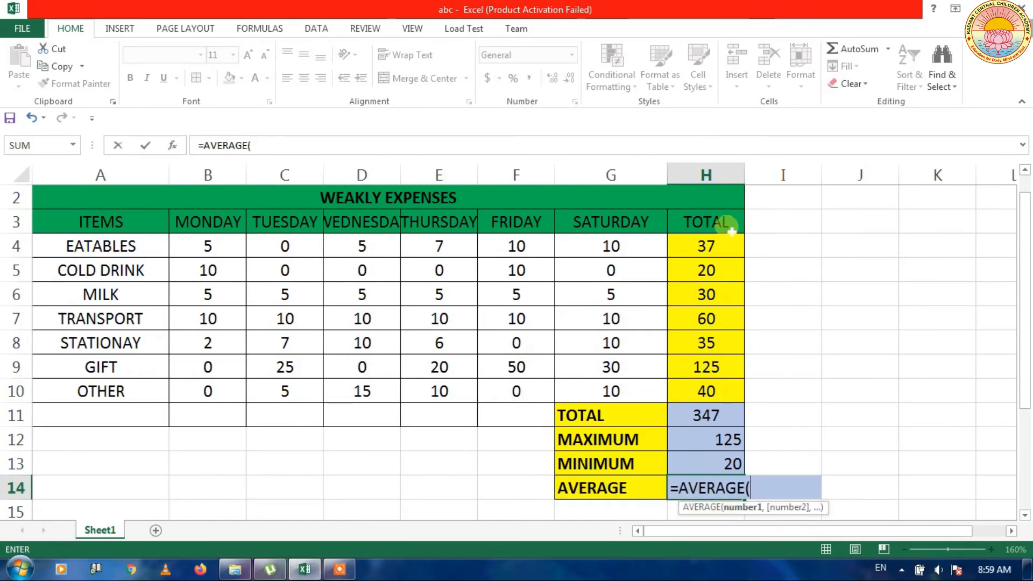
left_click(707, 252)
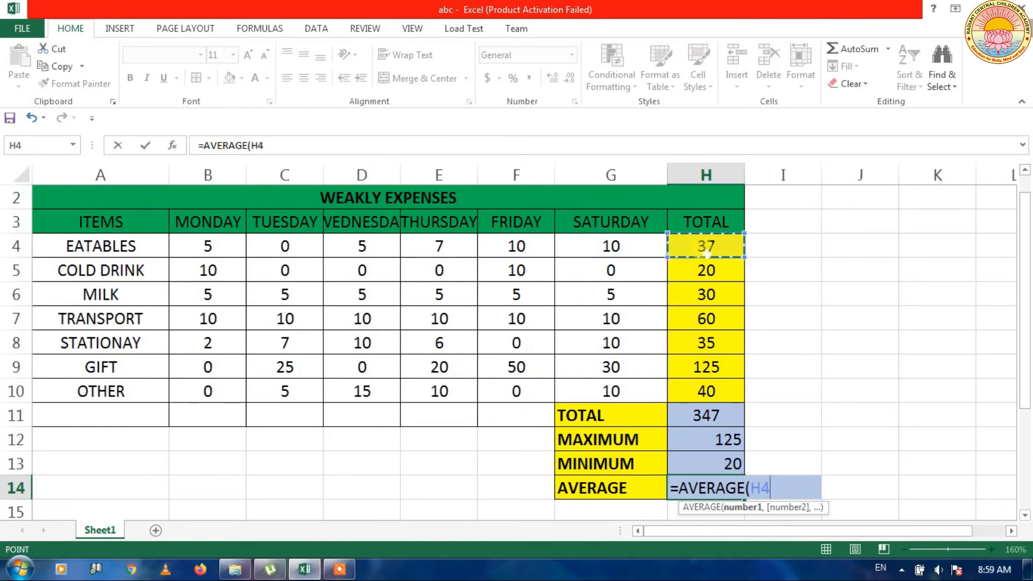
key("F8")
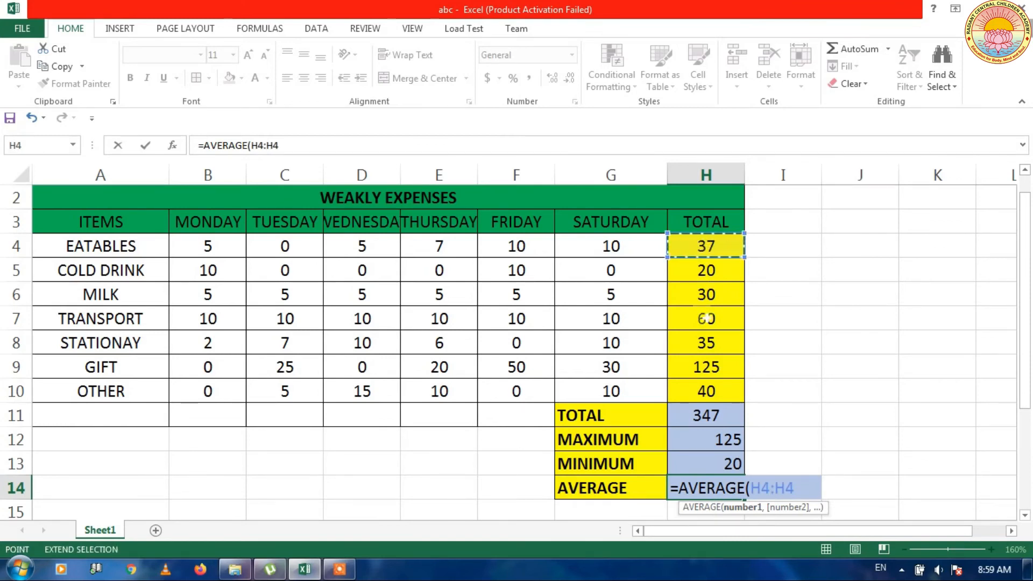
left_click(710, 390)
type(")")
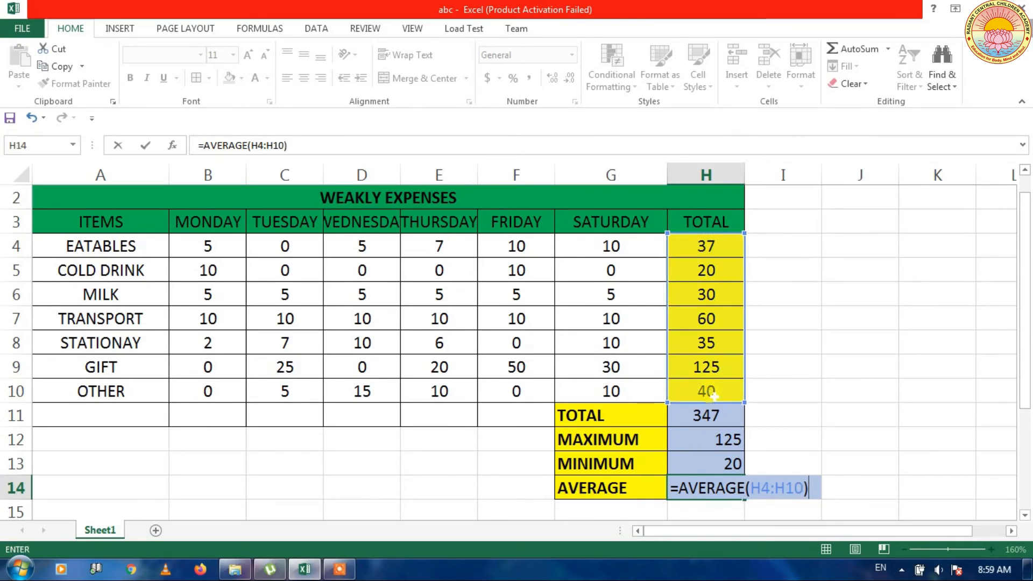
key("Return")
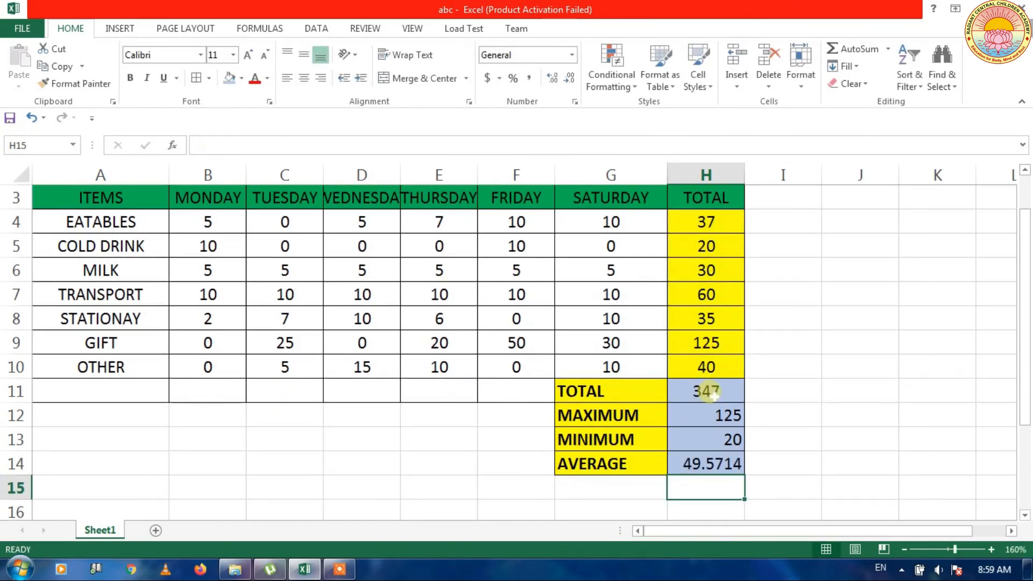
Step: Align the summary results in H11:H14 to the left horizontally and to the middle vertically
left_click(711, 466)
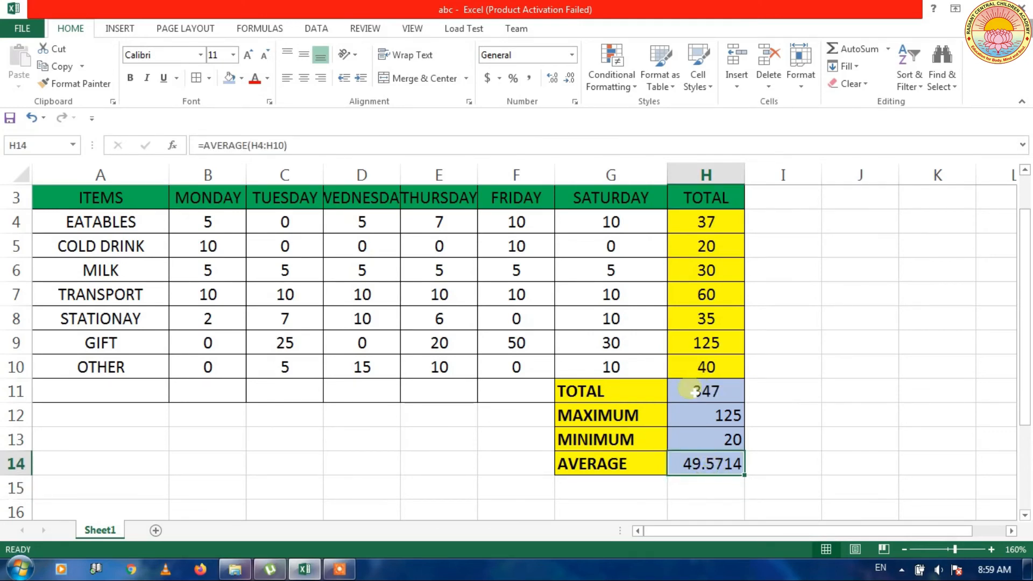
left_click(690, 391)
left_click_drag(687, 390, 694, 460)
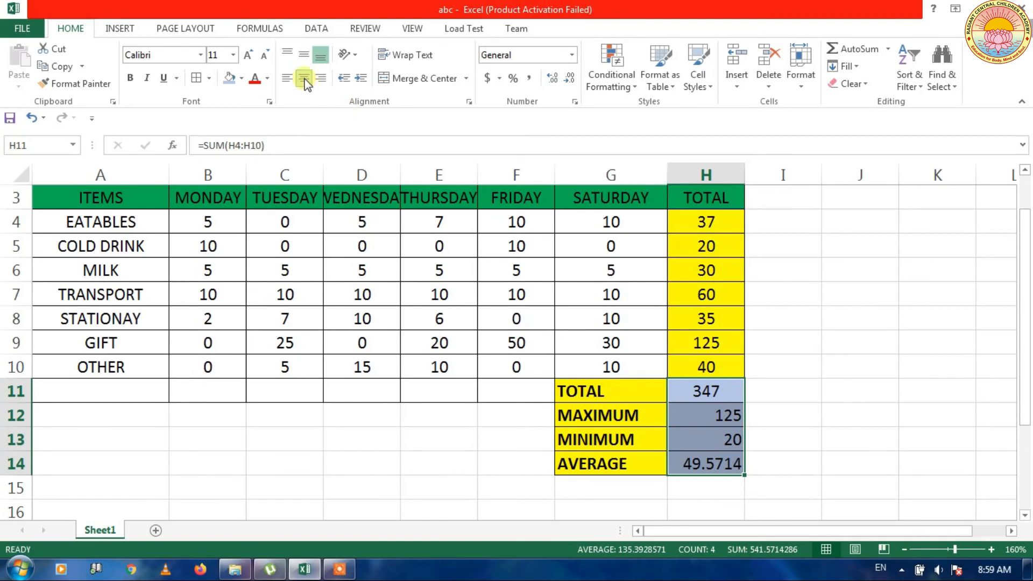
left_click(303, 55)
left_click(303, 80)
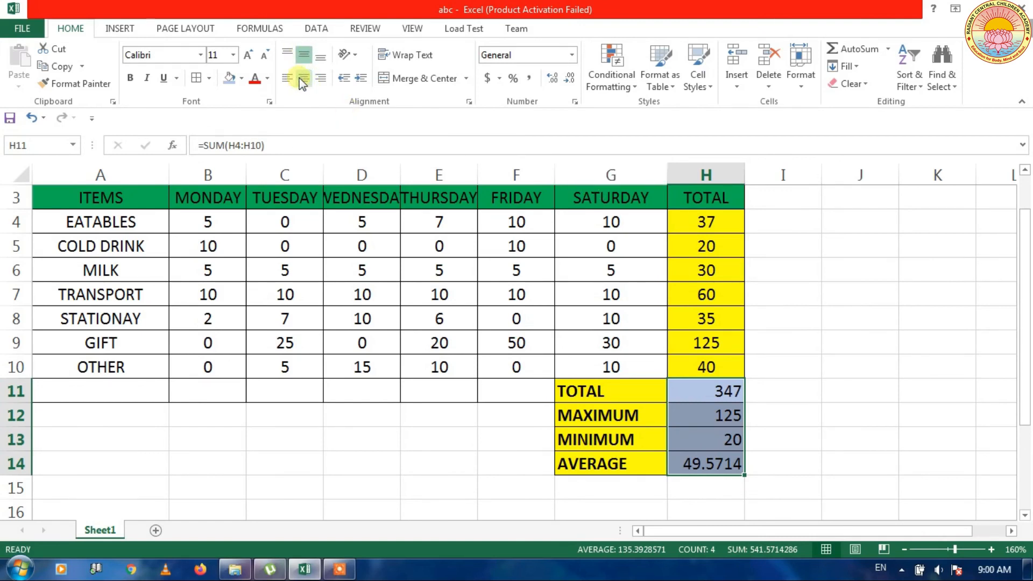
left_click(289, 79)
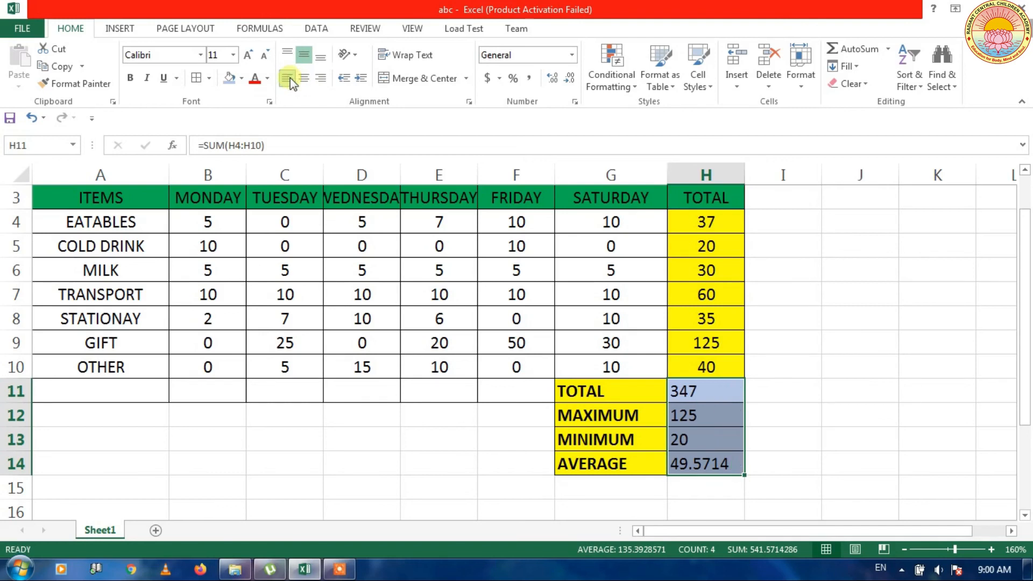
left_click(741, 398)
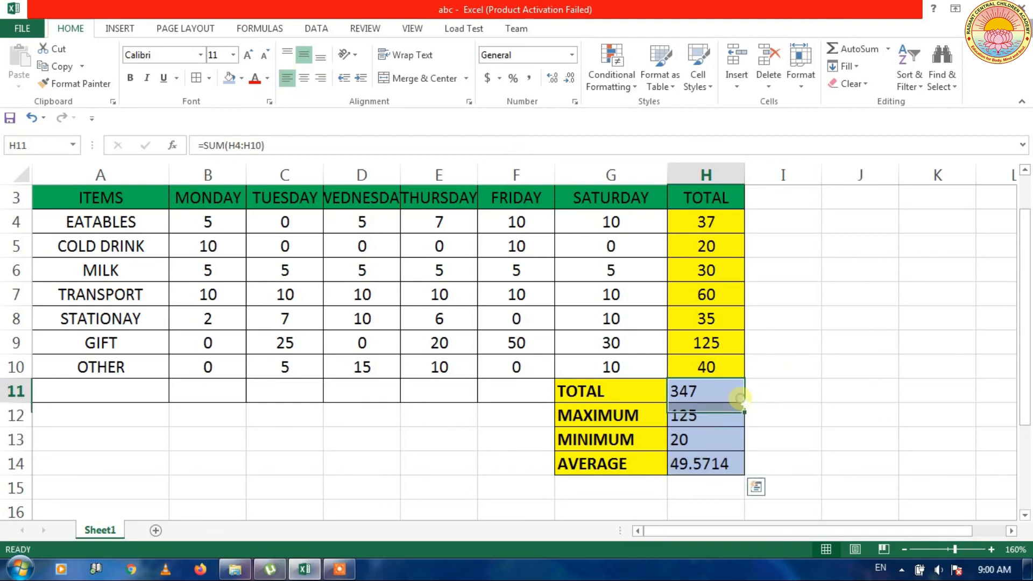